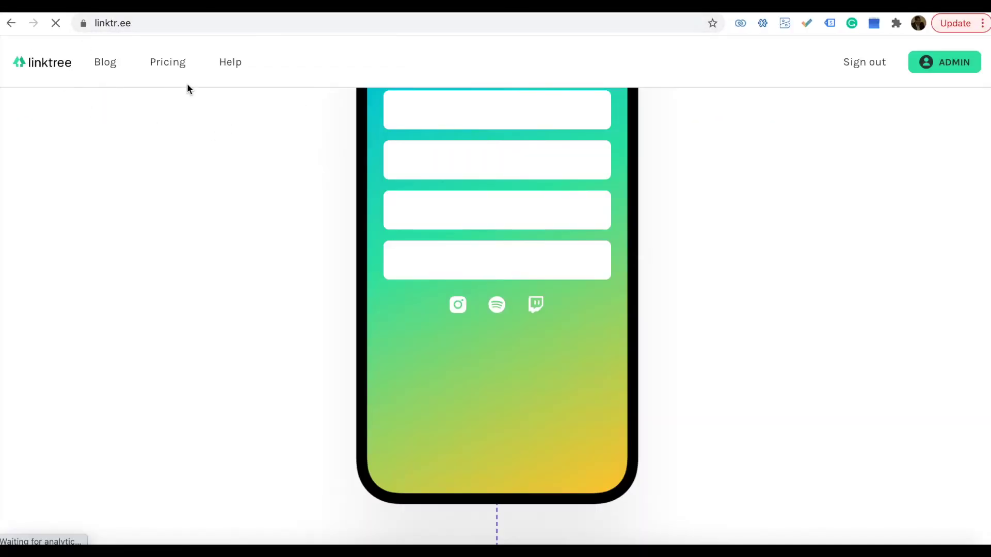
scroll(188, 192, "up", 10)
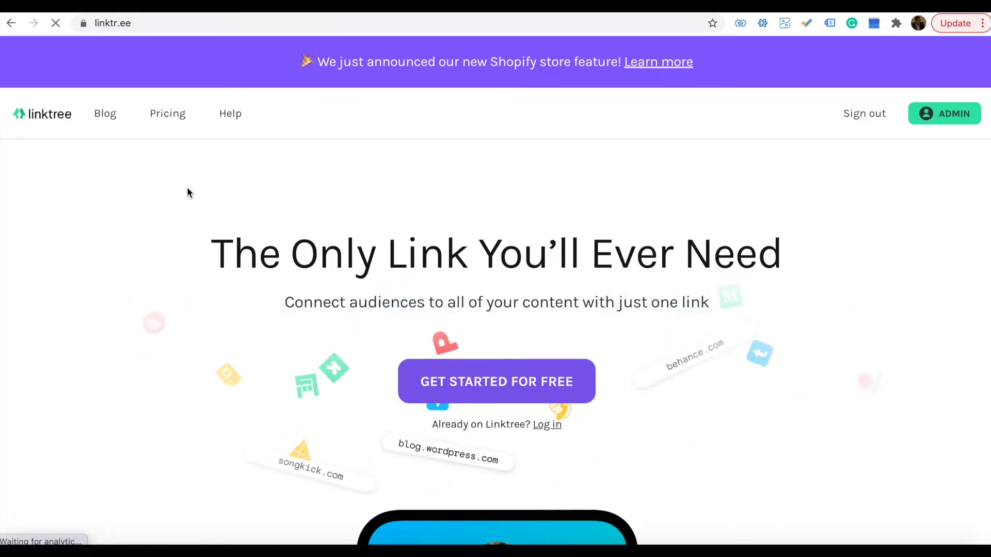
Open Linktree pricing and scroll through the PRO $6, Free $0 and Enterprise plan cards
left_click(170, 115)
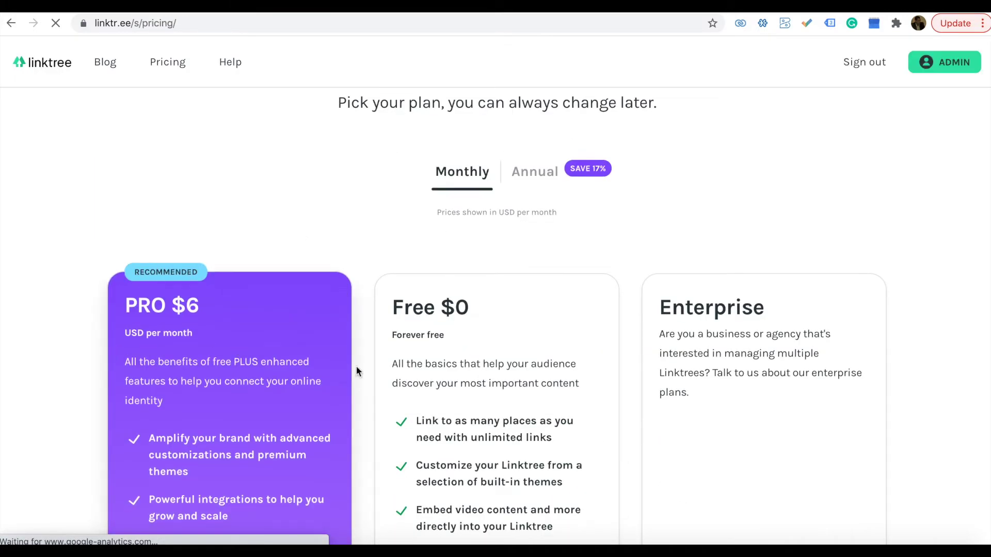
scroll(460, 360, "down", 2)
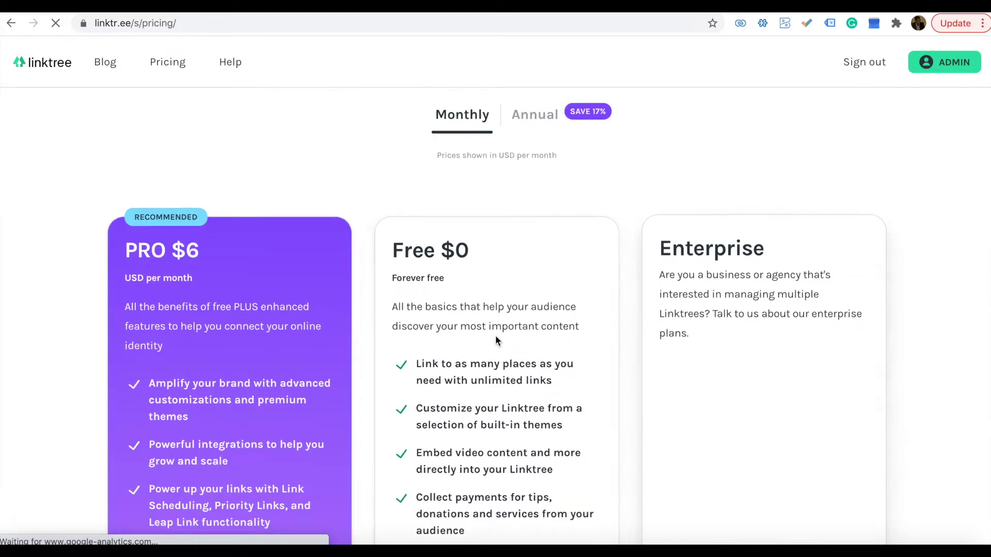
scroll(299, 305, "down", 2)
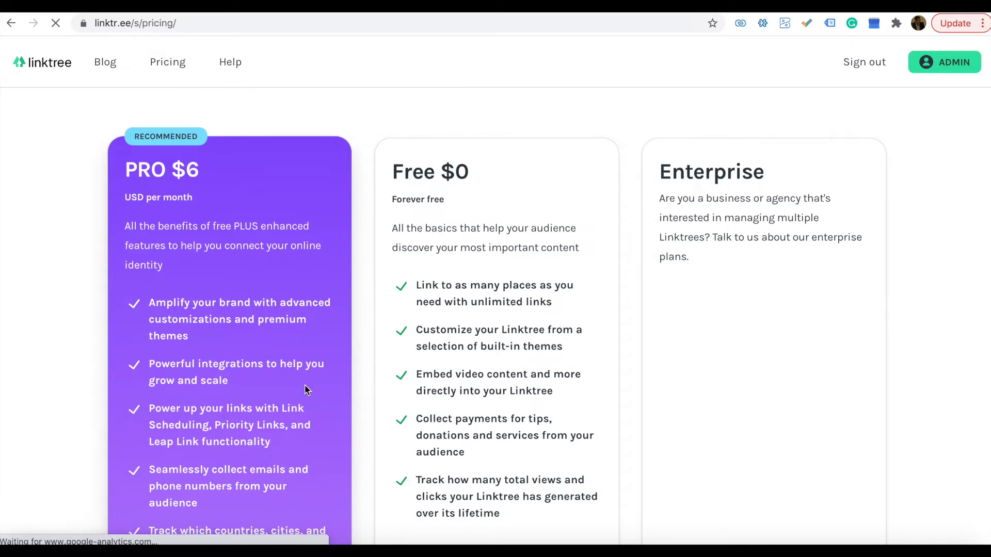
scroll(305, 388, "down", 3)
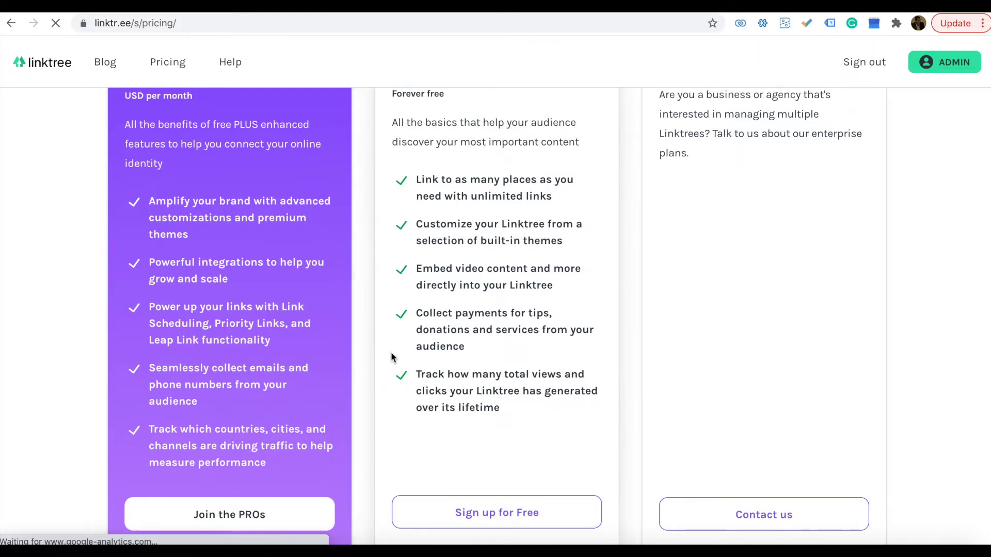
scroll(391, 356, "down", 9)
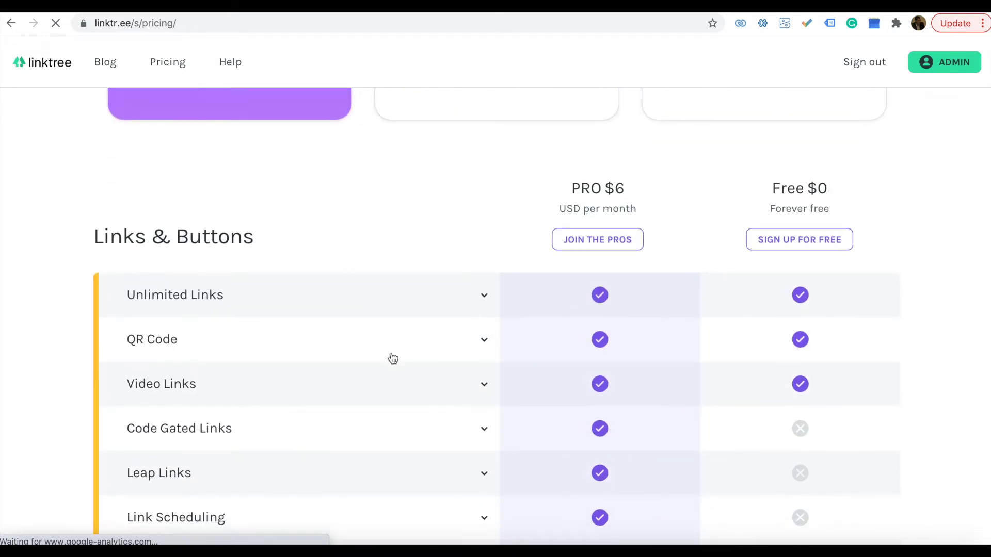
scroll(393, 358, "down", 2)
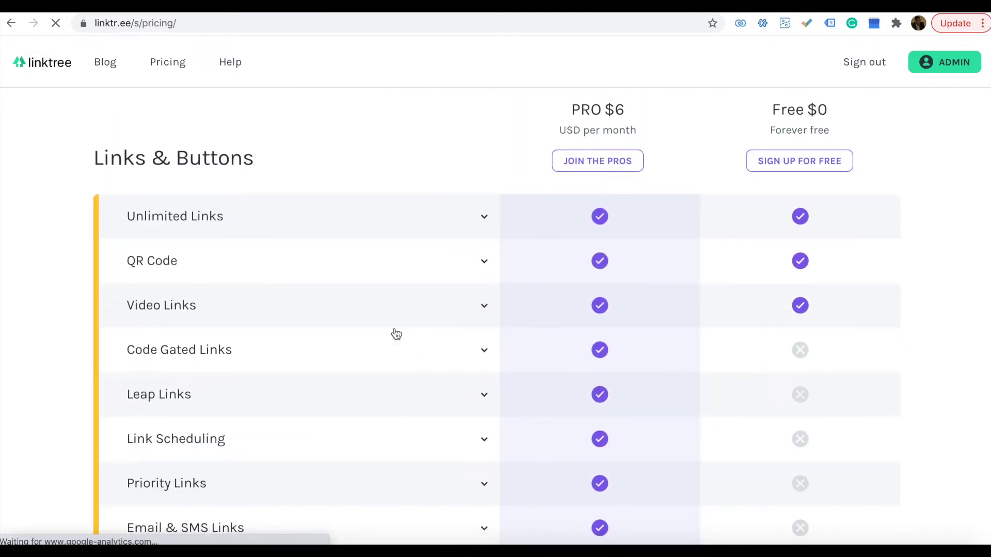
scroll(443, 394, "down", 3)
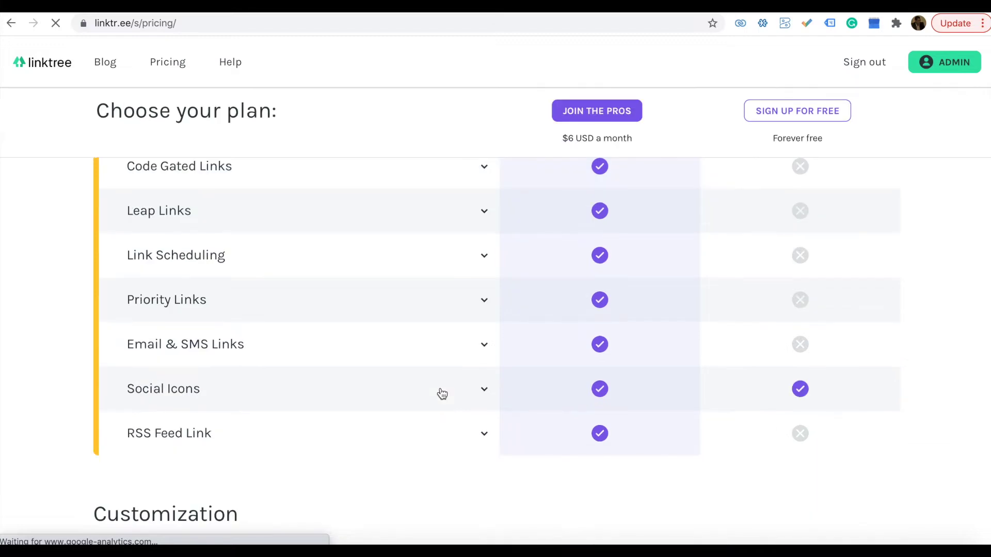
scroll(410, 343, "down", 1)
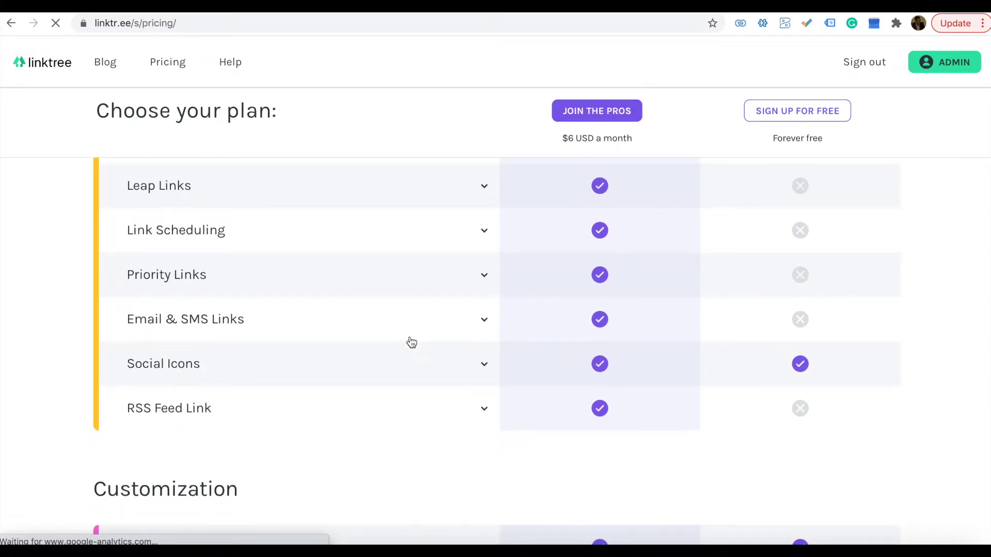
scroll(411, 343, "down", 1)
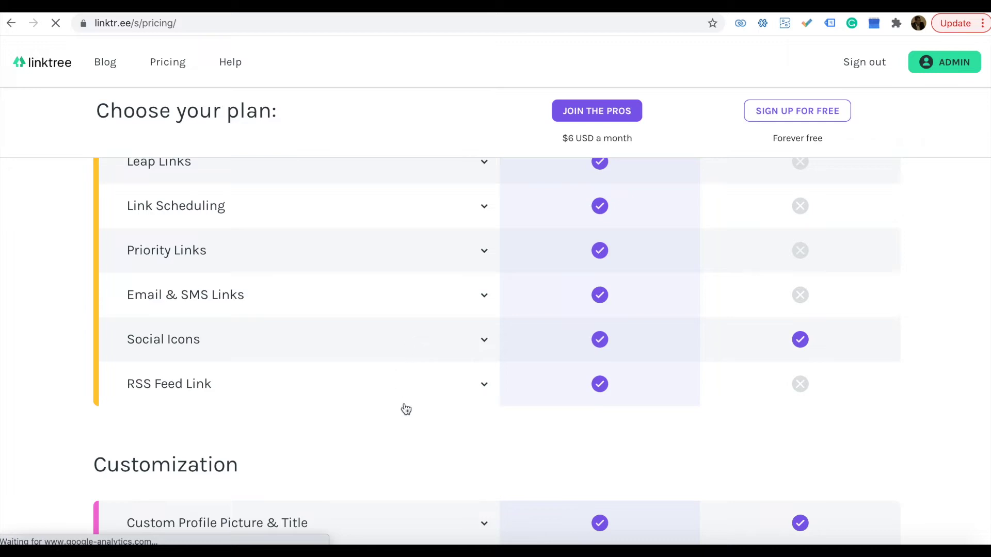
scroll(406, 409, "down", 4)
scroll(406, 409, "down", 6)
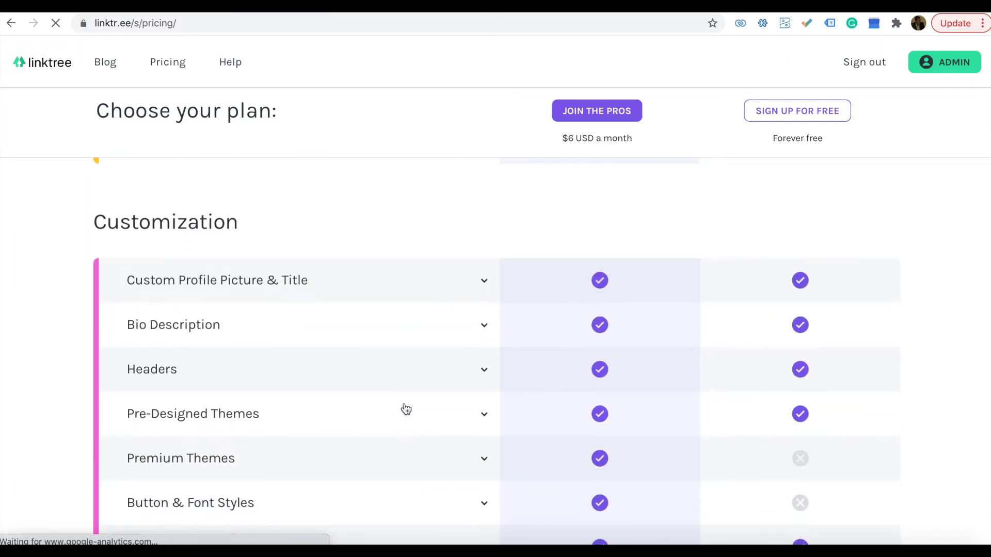
scroll(406, 409, "down", 4)
scroll(405, 410, "down", 2)
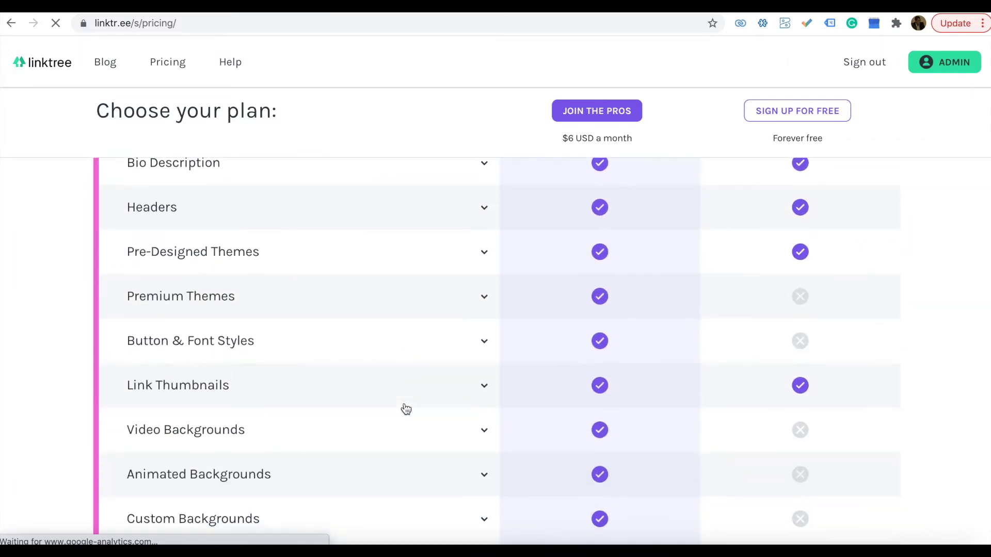
scroll(416, 422, "down", 3)
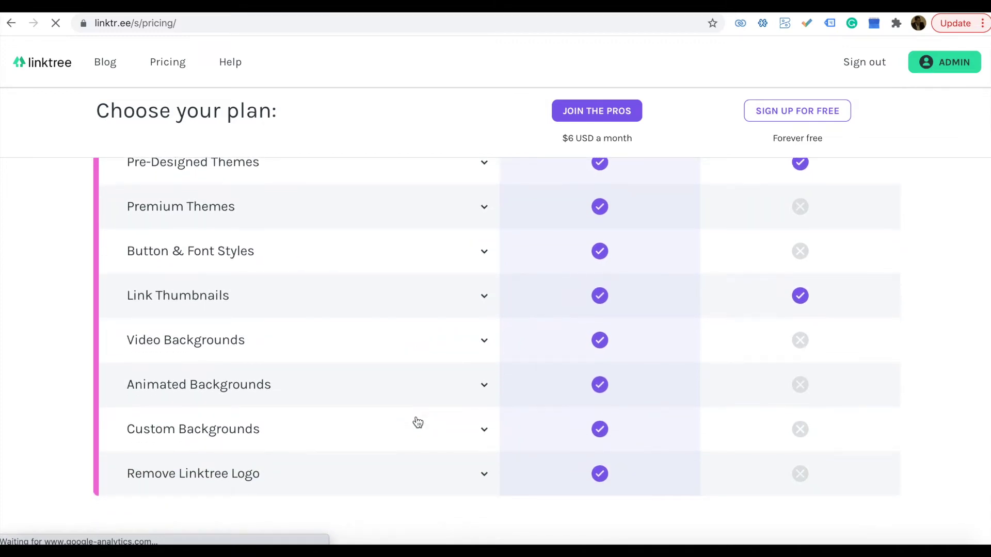
scroll(418, 422, "down", 10)
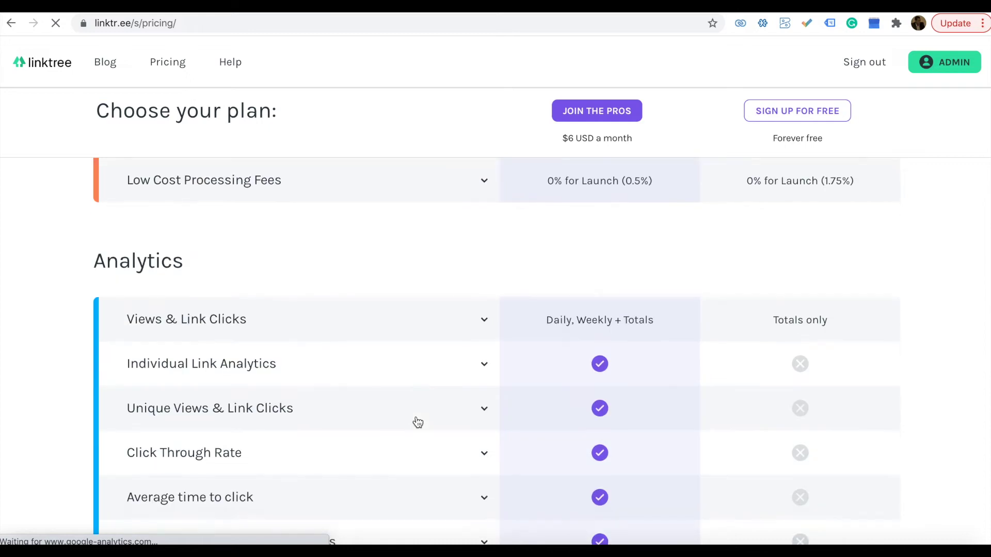
scroll(418, 422, "down", 1)
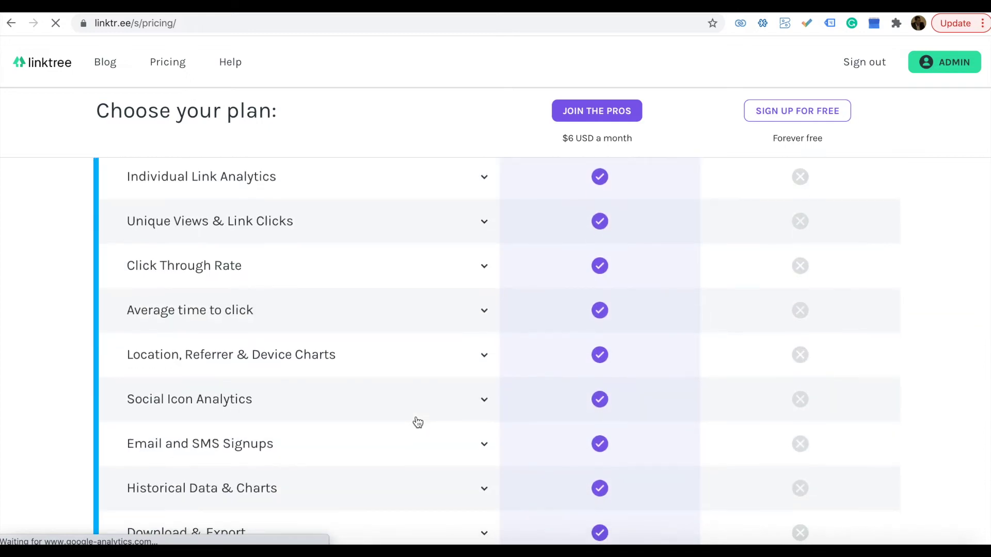
scroll(418, 422, "down", 5)
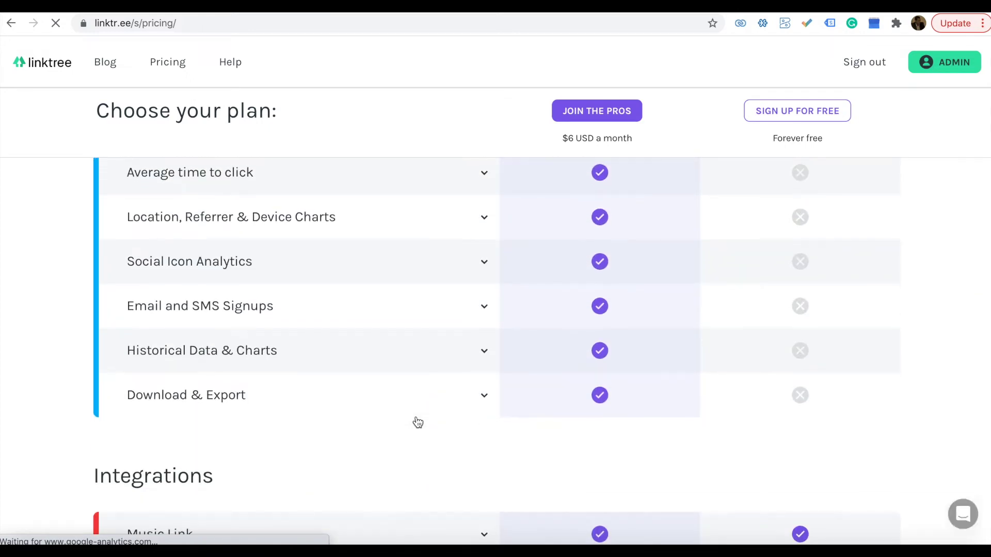
scroll(418, 422, "down", 1)
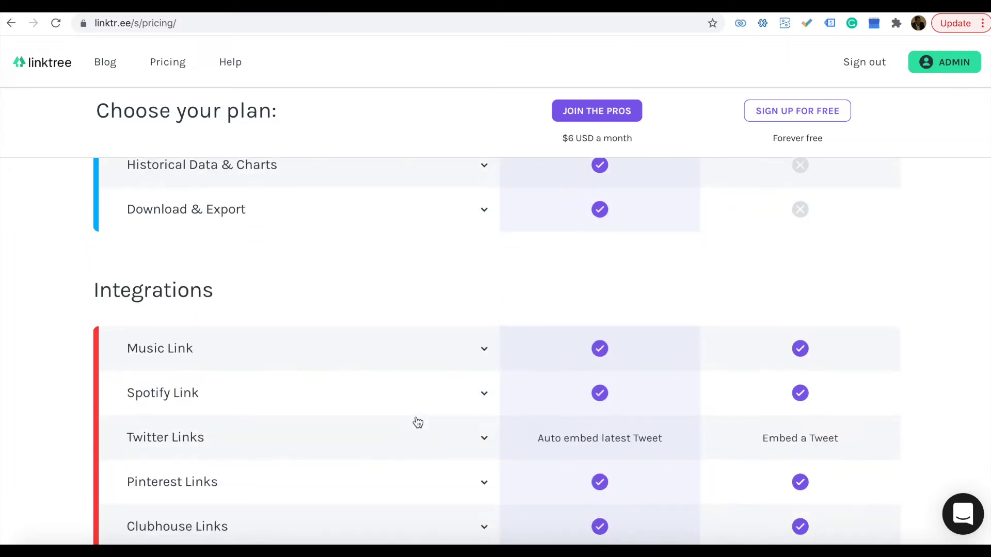
scroll(418, 422, "down", 10)
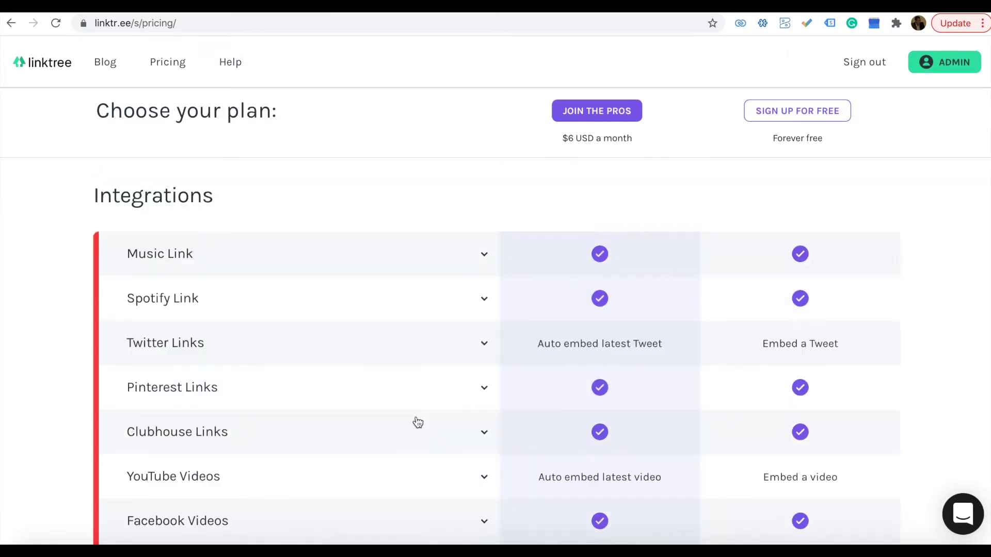
scroll(419, 422, "up", 10)
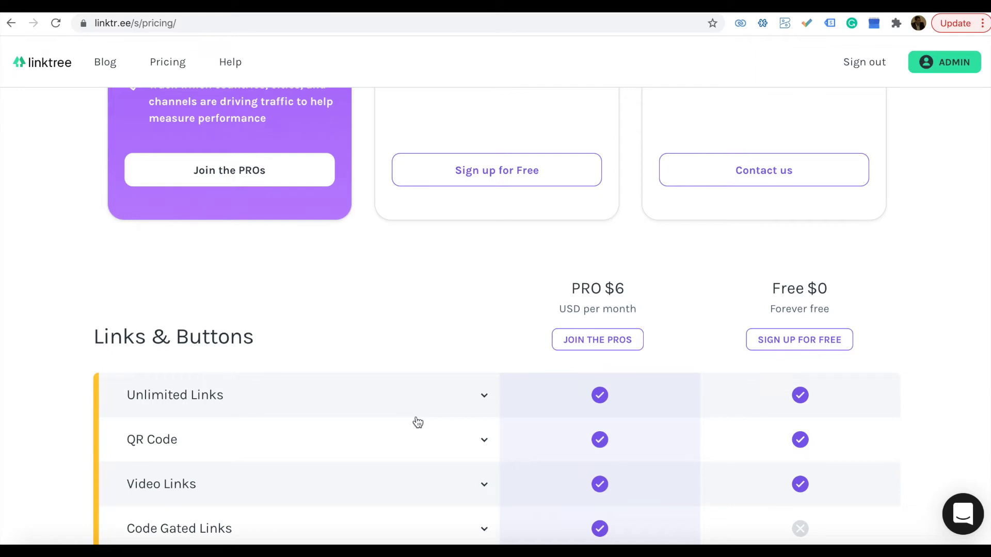
Return to the 'One link with a whole lot of power' headline, then open the profile's admin dashboard
scroll(289, 265, "up", 3)
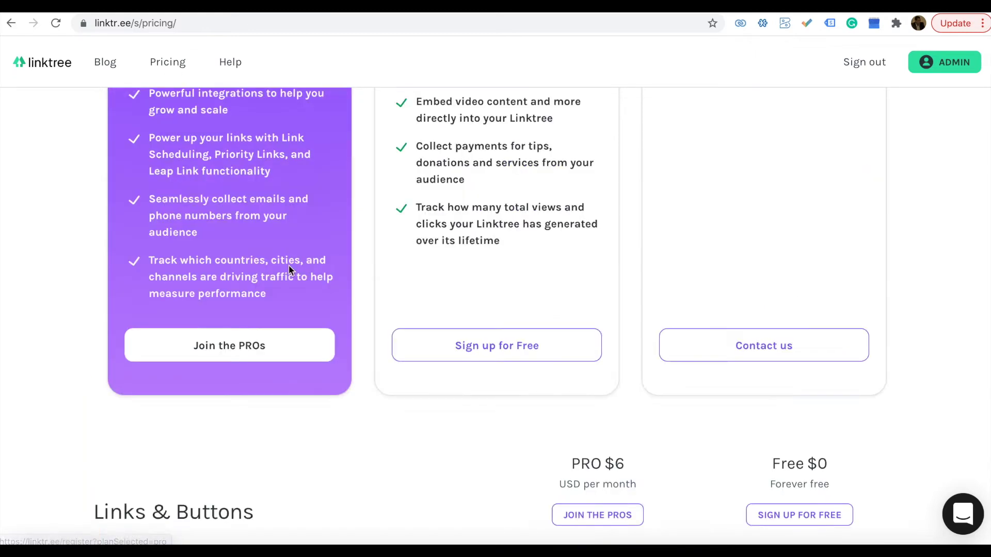
scroll(289, 265, "up", 10)
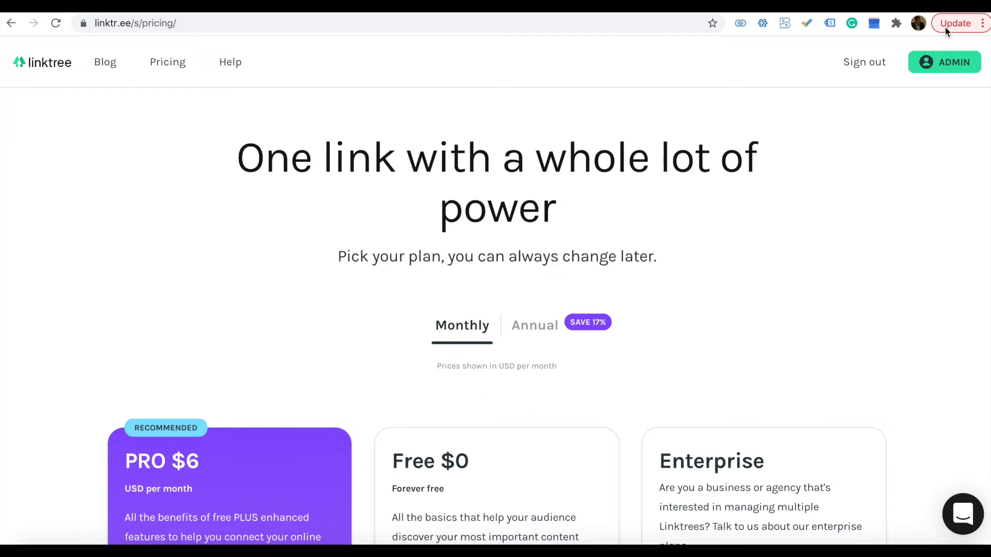
left_click(951, 63)
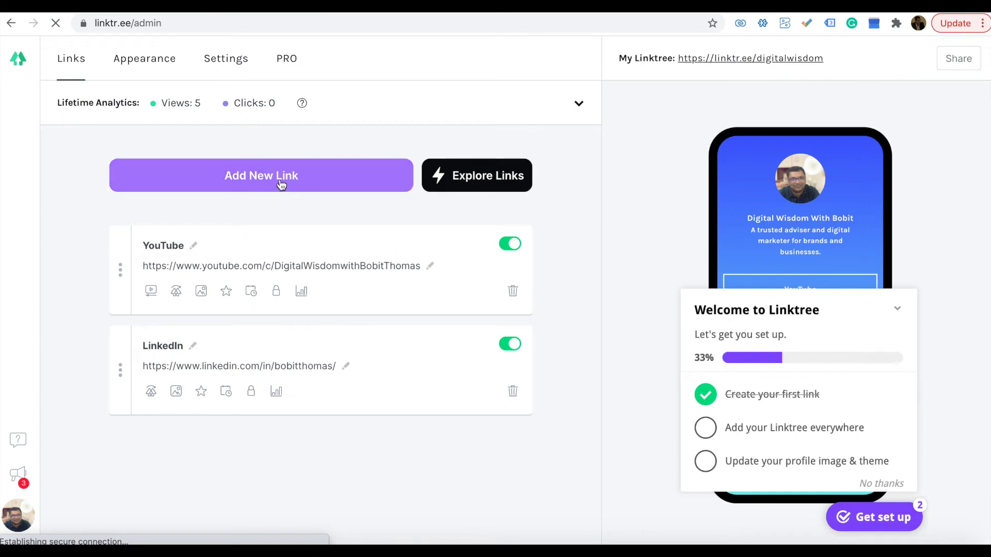
Dismiss the Welcome to Linktree checklist and go to the profile's Appearance settings
left_click(302, 187)
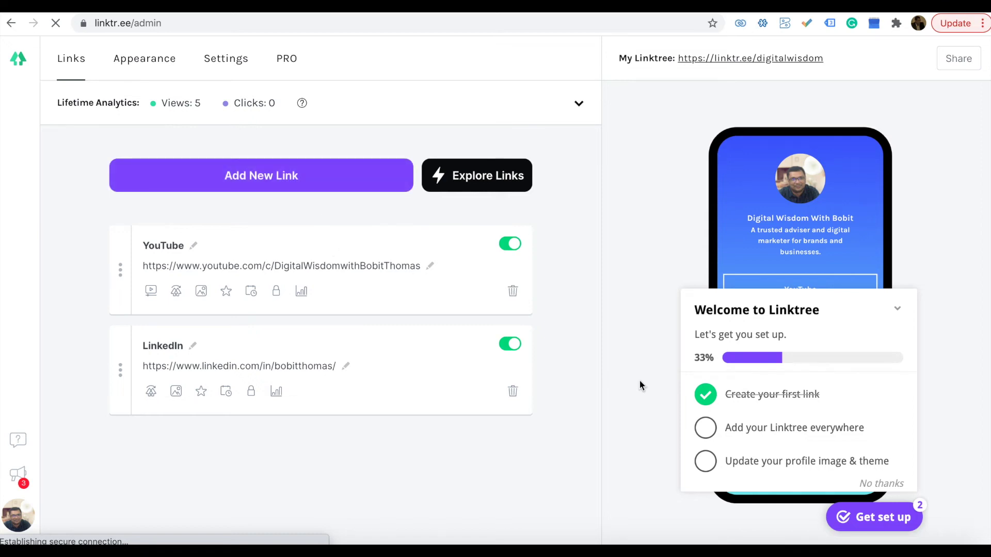
left_click(897, 309)
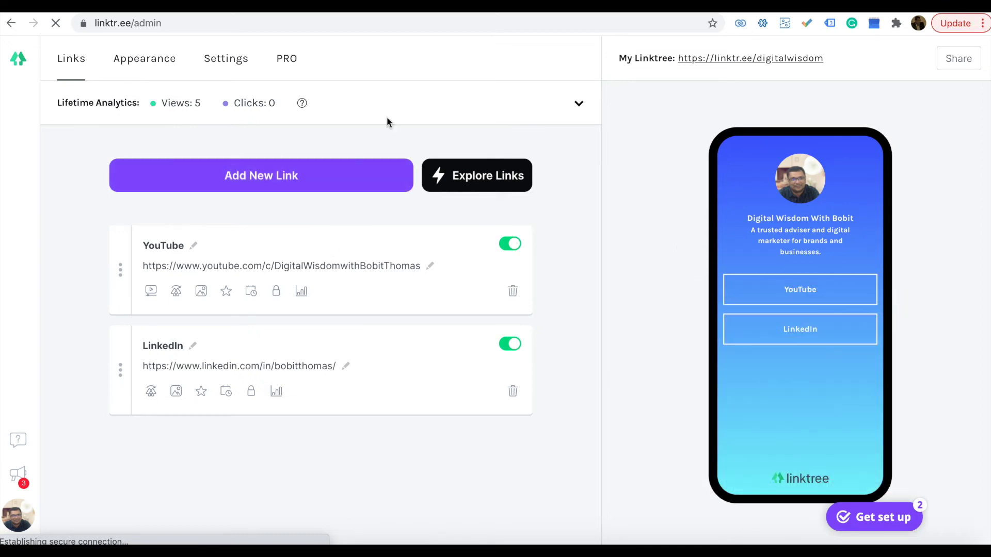
left_click(146, 60)
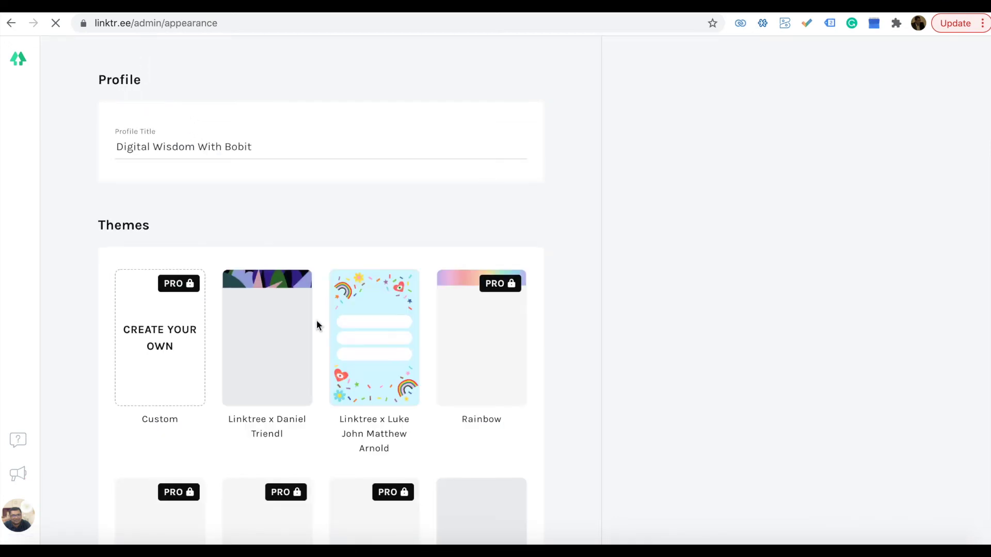
scroll(317, 325, "down", 4)
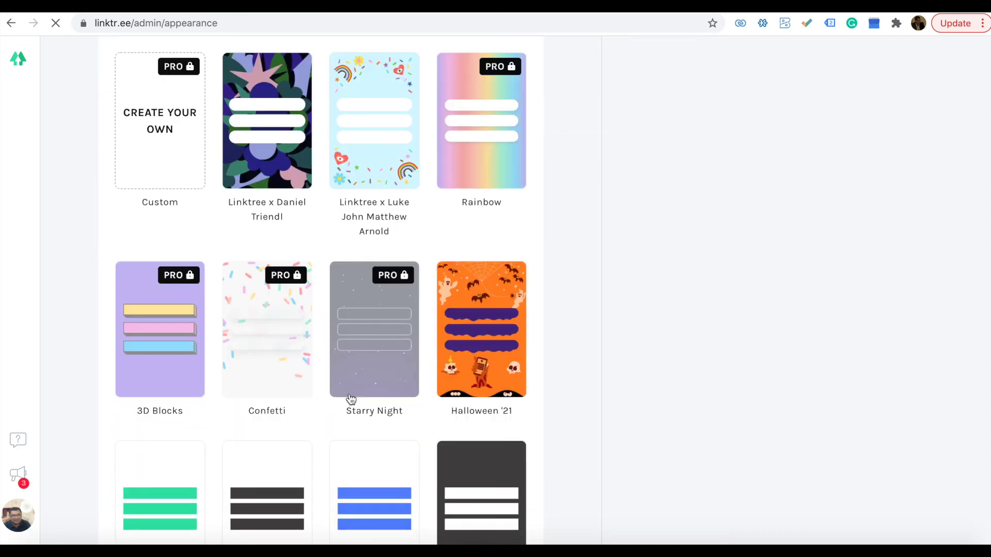
scroll(348, 400, "down", 7)
scroll(349, 398, "down", 12)
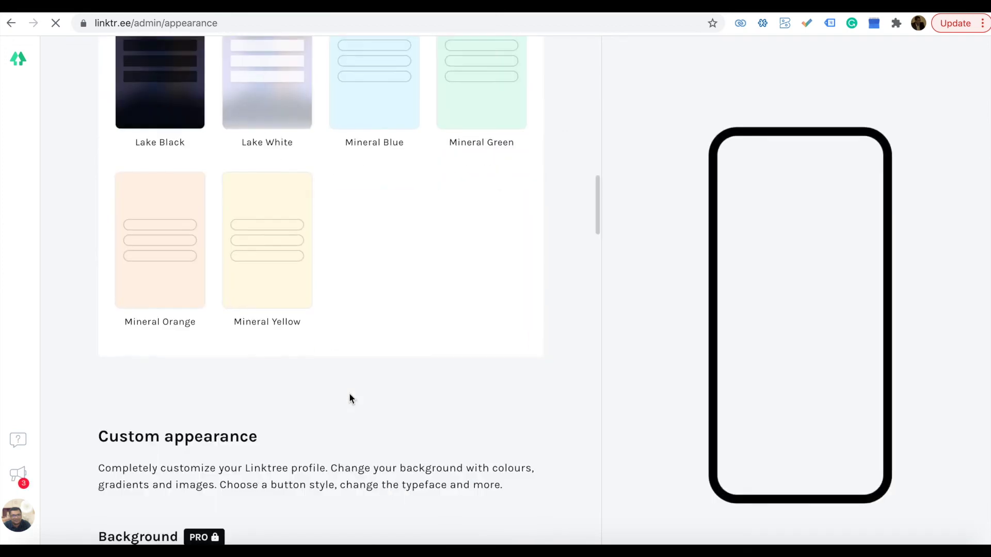
scroll(350, 398, "up", 11)
scroll(350, 398, "up", 12)
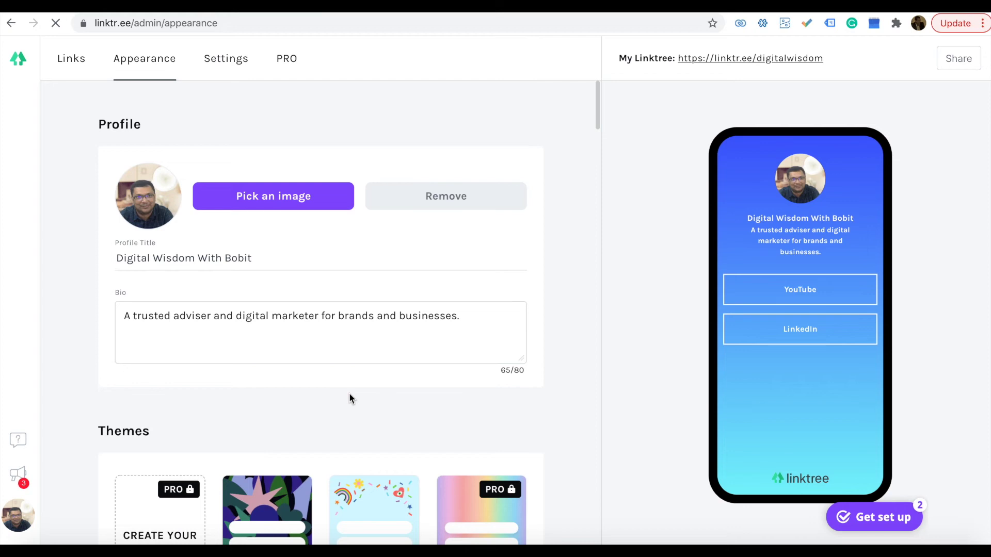
scroll(349, 398, "down", 3)
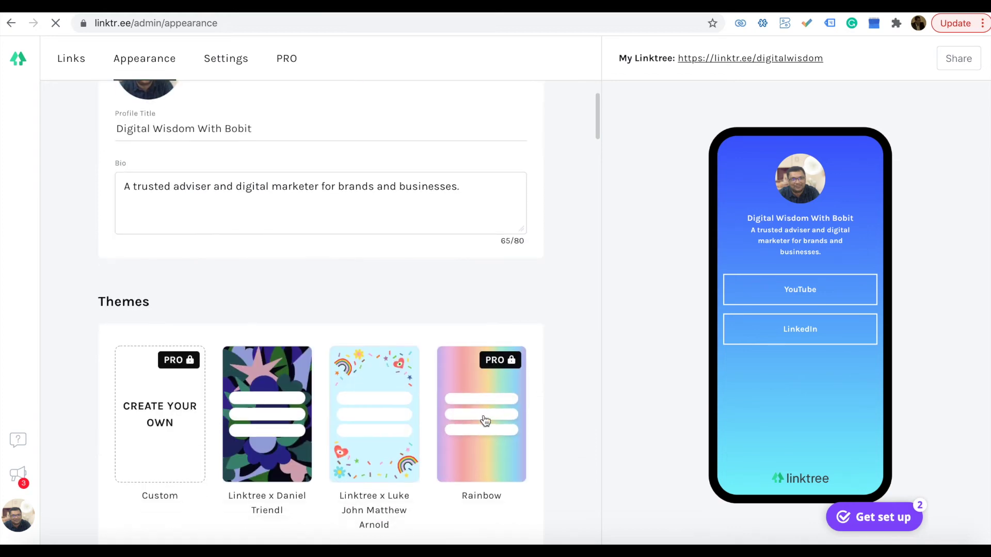
scroll(373, 300, "up", 3)
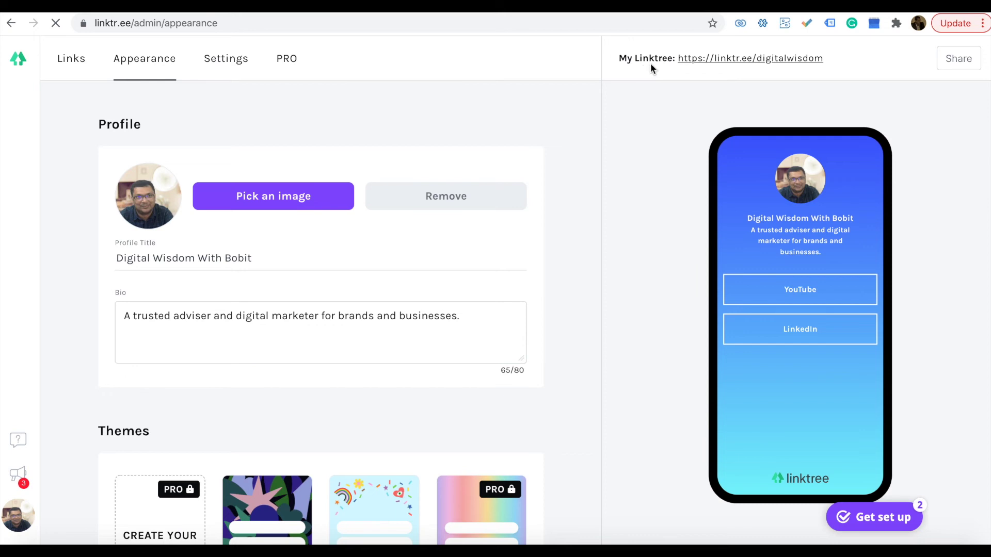
triple_click(732, 61)
View the public linktr.ee/digitalwisdom page in a new tab, then return to the admin editor
right_click(732, 61)
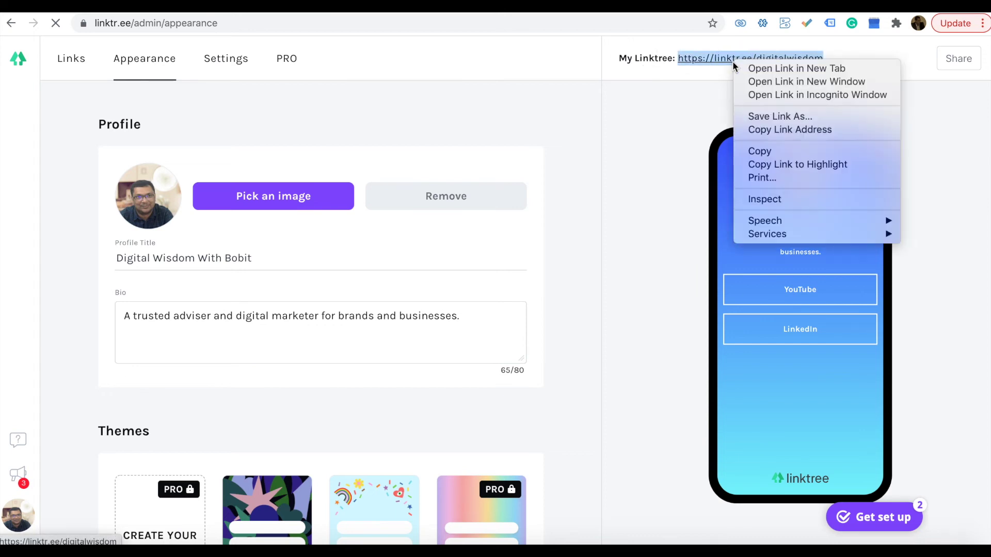
left_click(743, 67)
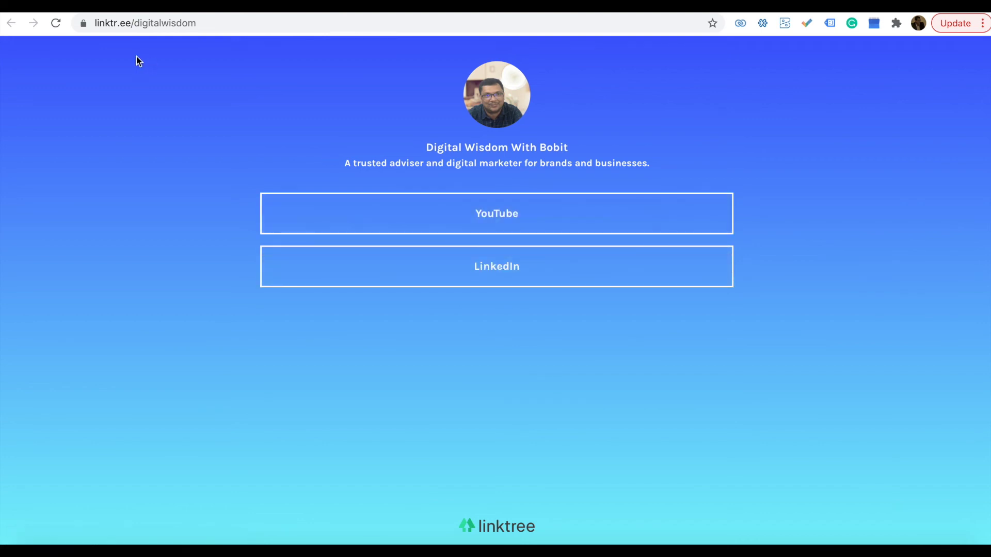
left_click(117, 12)
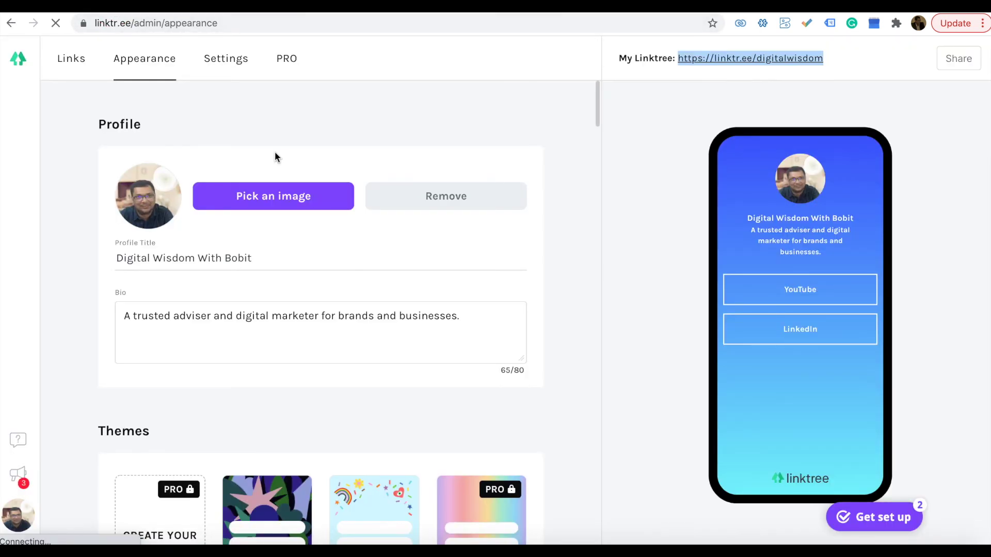
left_click(225, 71)
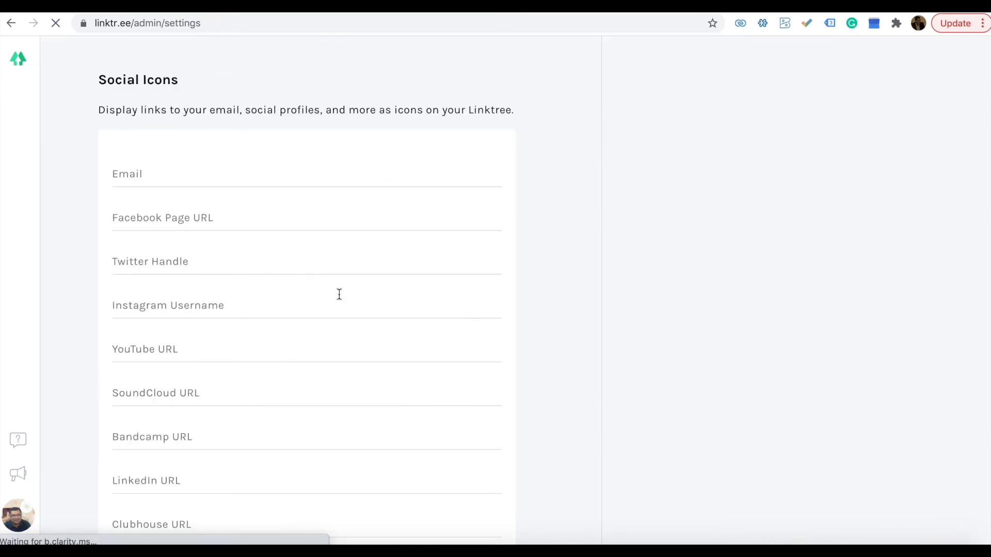
Scroll through the empty Social Icons fields, from Email down to Signal and Twitch
scroll(340, 294, "down", 4)
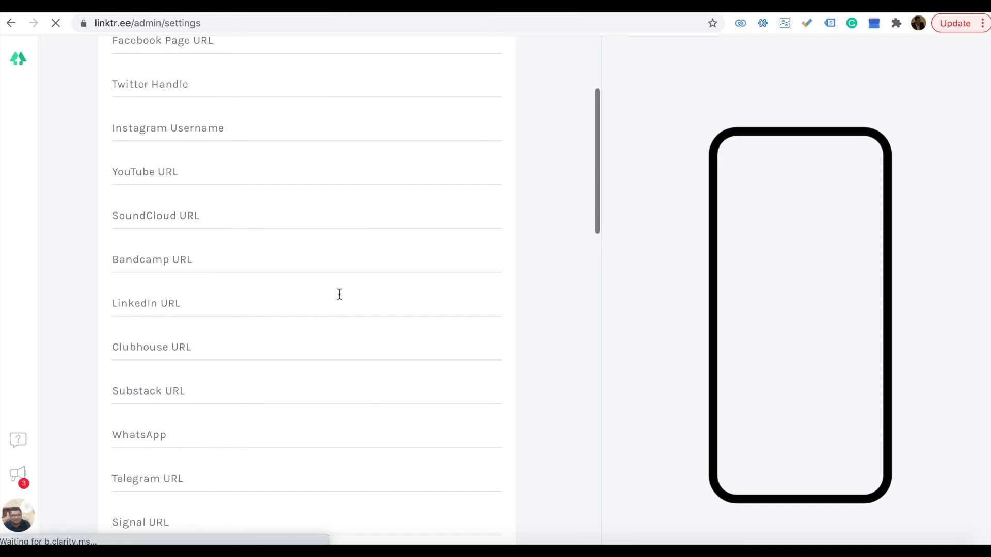
scroll(339, 295, "down", 10)
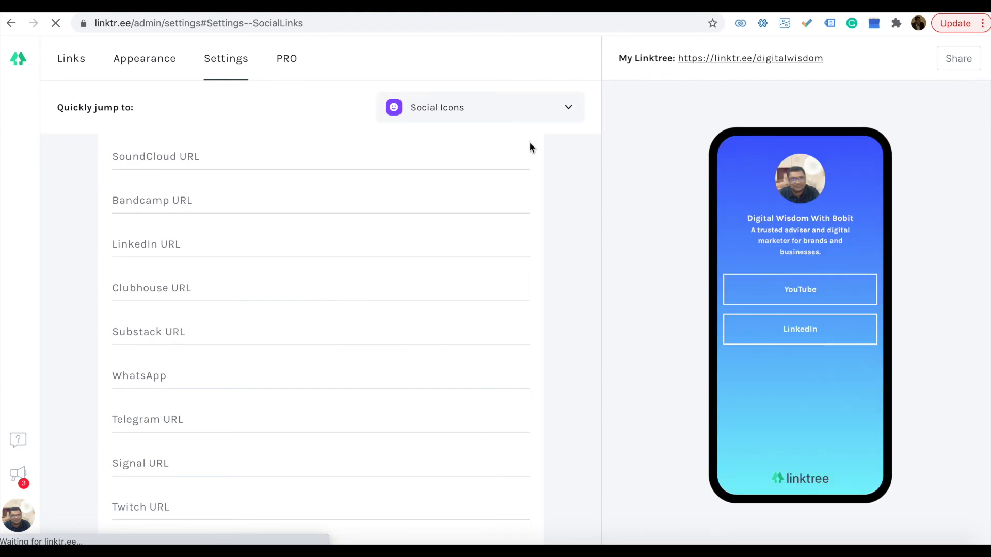
Return to the Links list with the YouTube and LinkedIn links
left_click(71, 63)
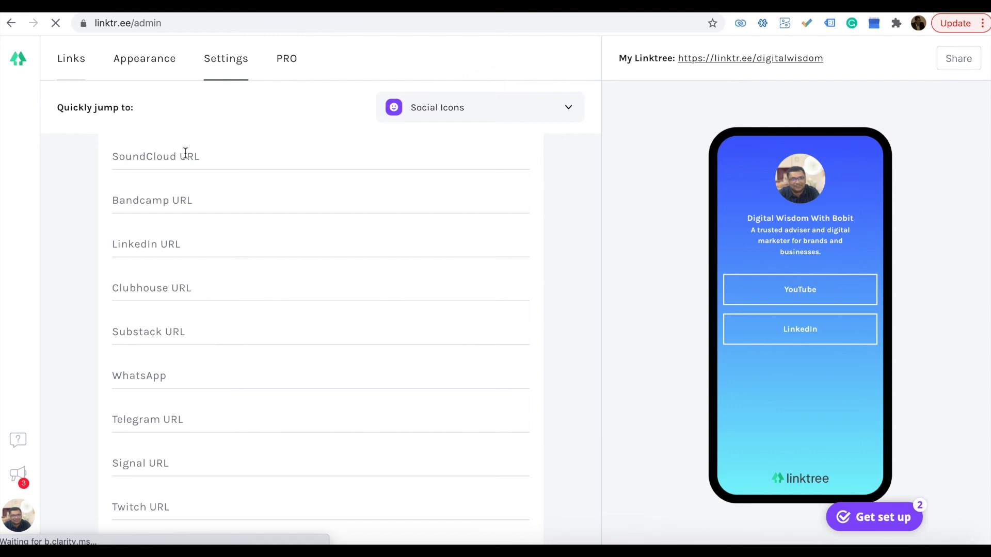